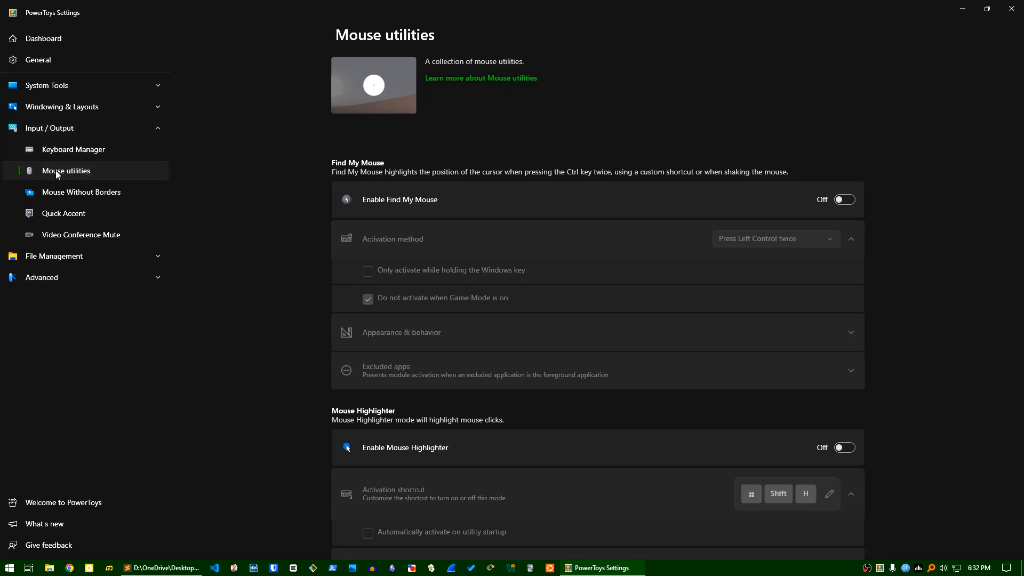
# Step: Turn on Find My Mouse and review its available activation methods without choosing a different one
pyautogui.scroll(-6, 236, 281)
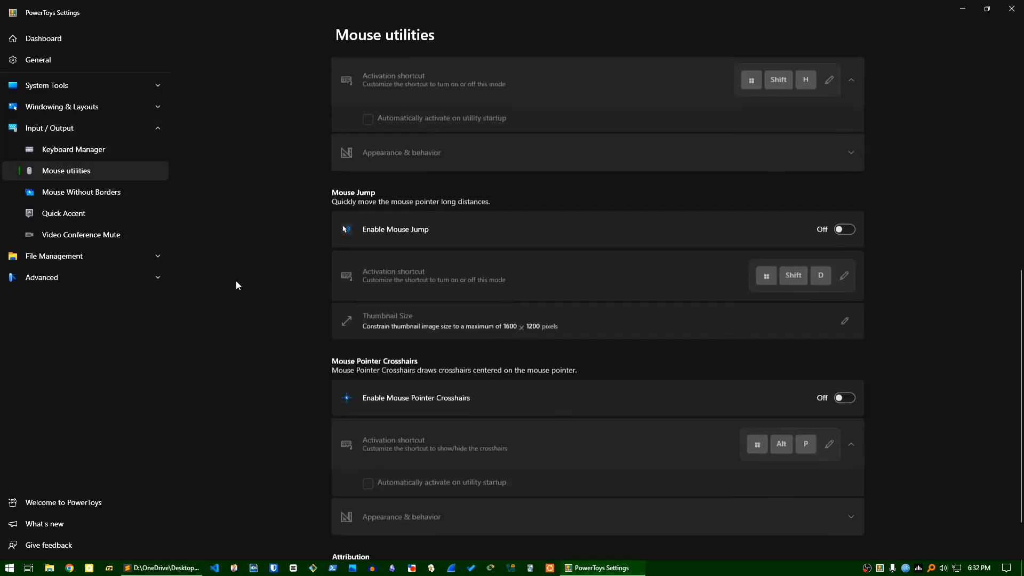
pyautogui.scroll(8, 236, 281)
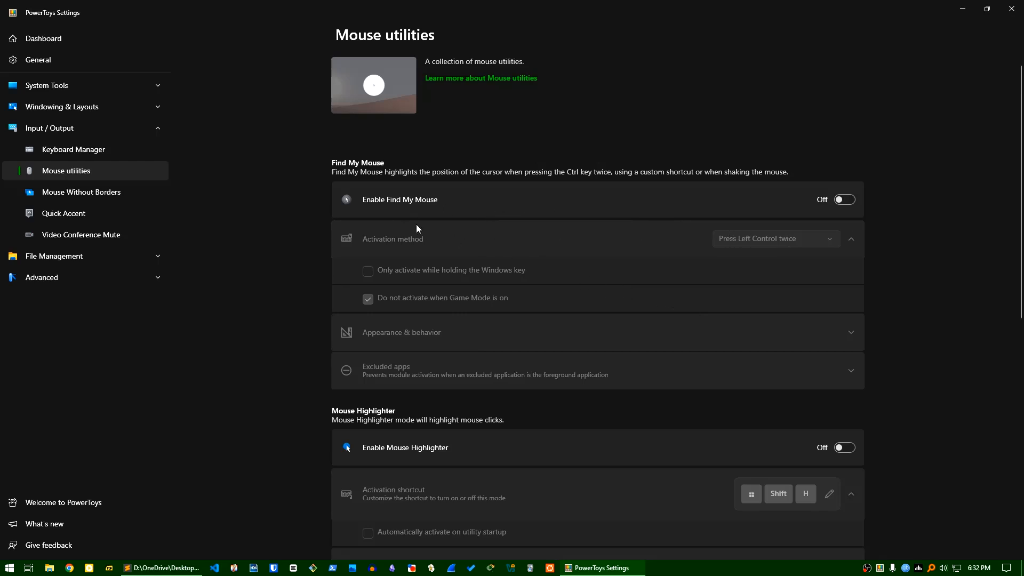
pyautogui.click(852, 198)
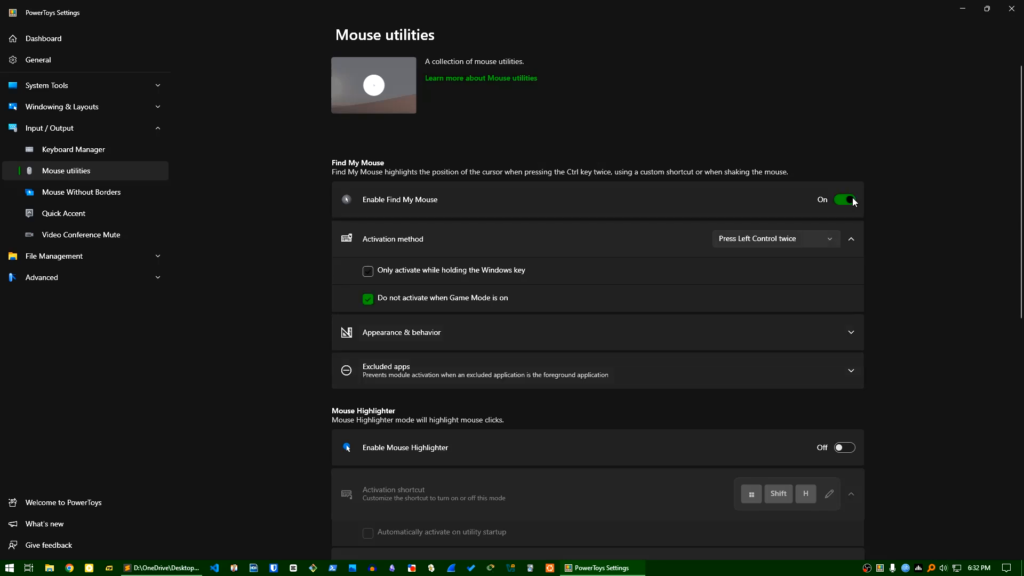
pyautogui.click(652, 235)
pyautogui.click(411, 241)
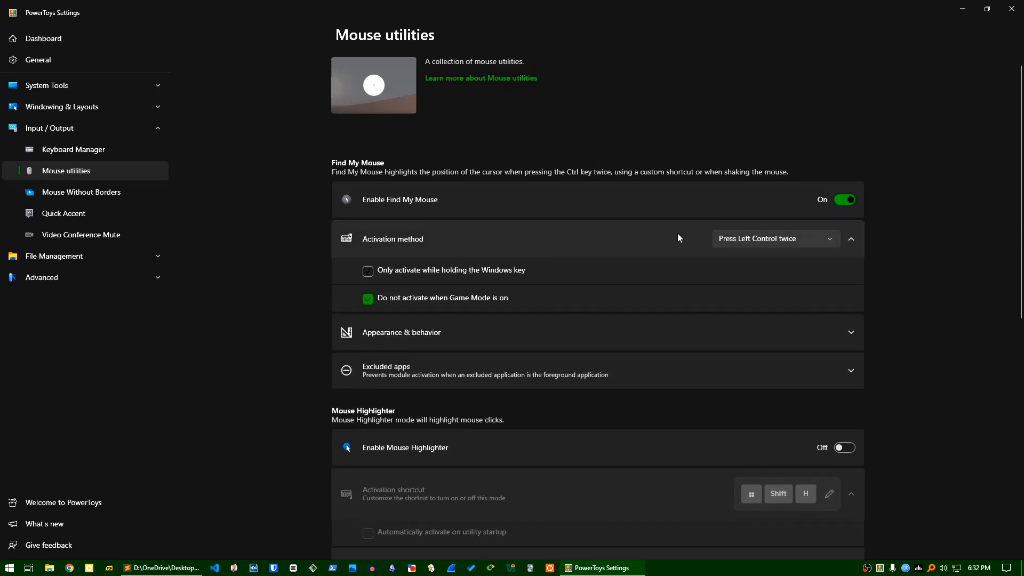
pyautogui.click(743, 241)
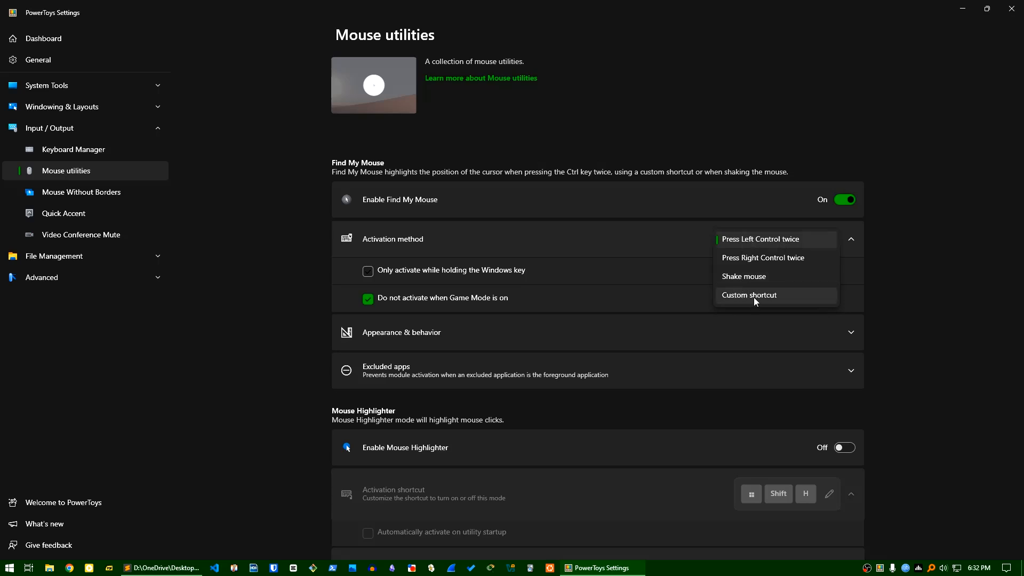
pyautogui.click(521, 253)
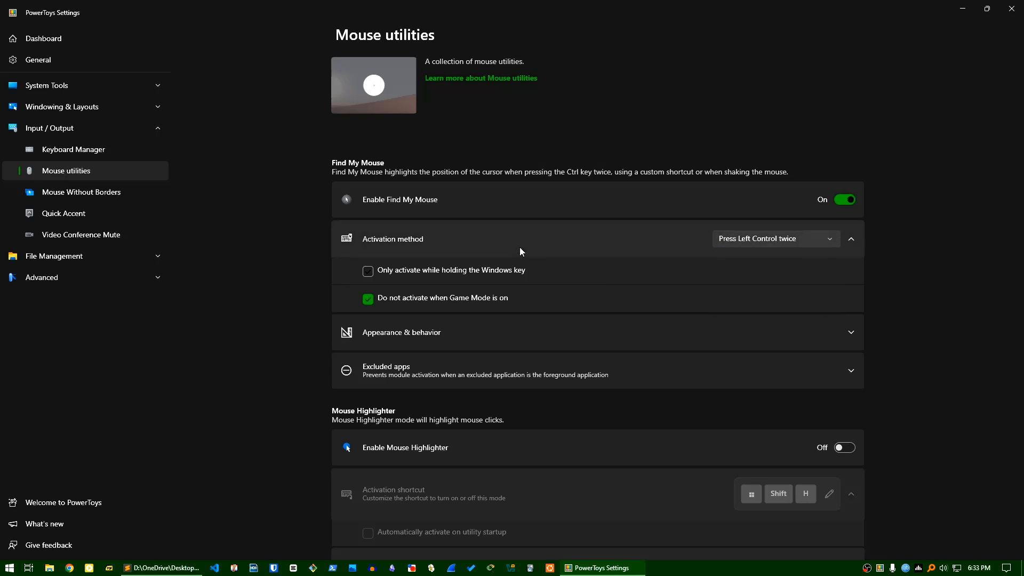
# Step: Test the Find My Mouse spotlight with the left Control activation, then dismiss it
pyautogui.press('ctrl')
pyautogui.press('ctrl')
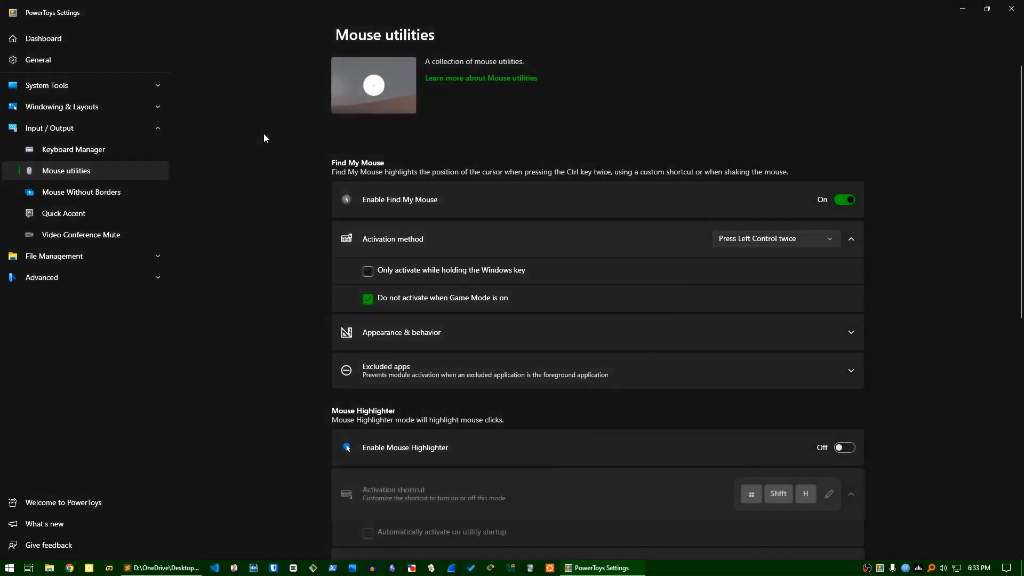
pyautogui.press('ctrl')
pyautogui.press('ctrl')
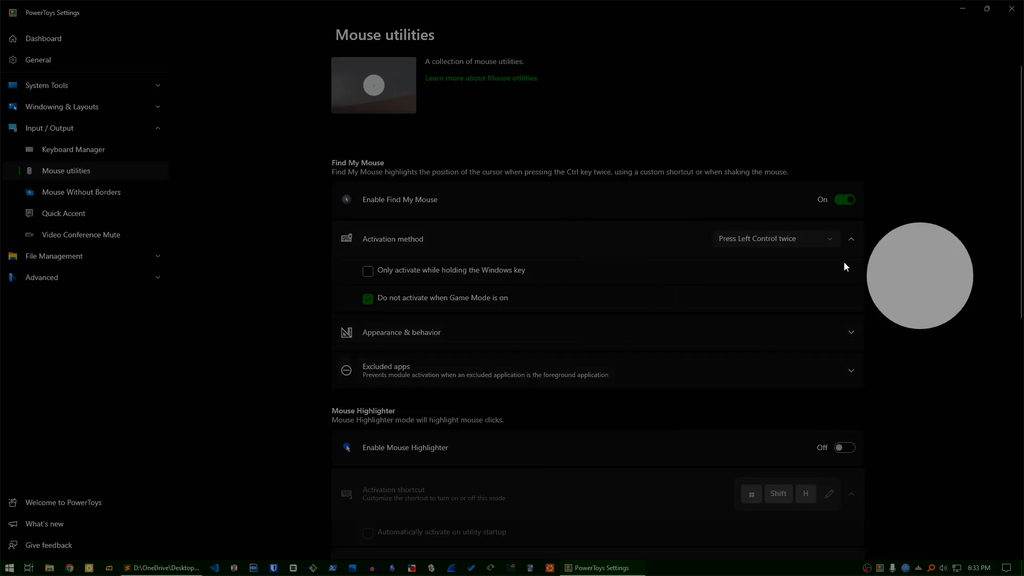
pyautogui.click(929, 145)
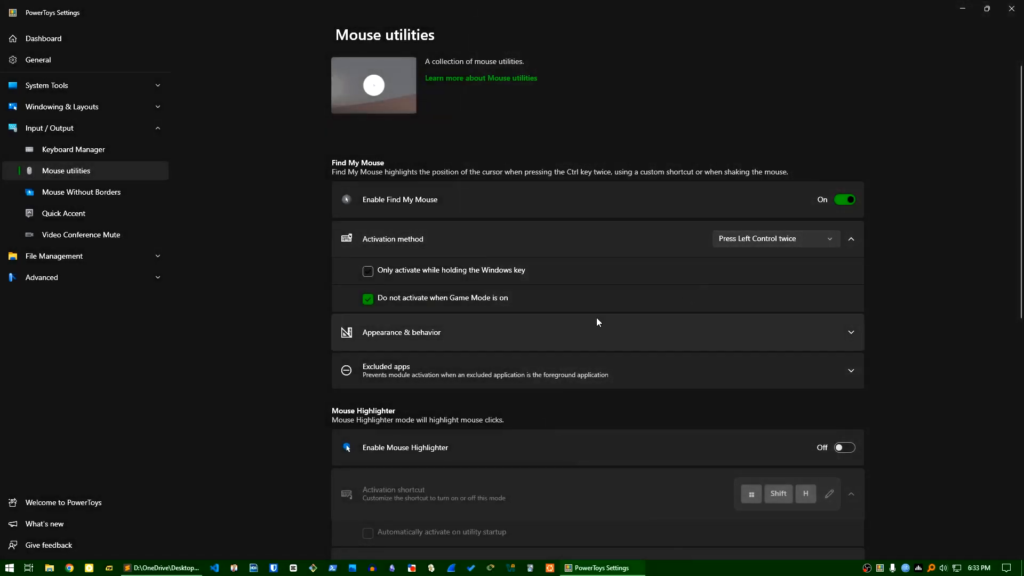
# Step: Review Find My Mouse's appearance and behavior settings, collapse its activation method options, and turn Find My Mouse off
pyautogui.click(464, 331)
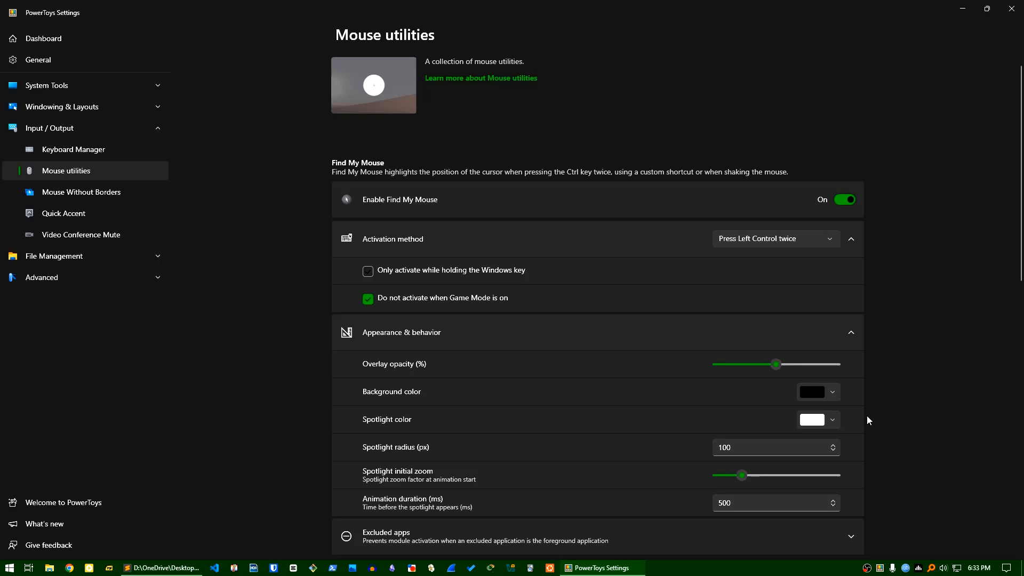
pyautogui.scroll(-3, 787, 440)
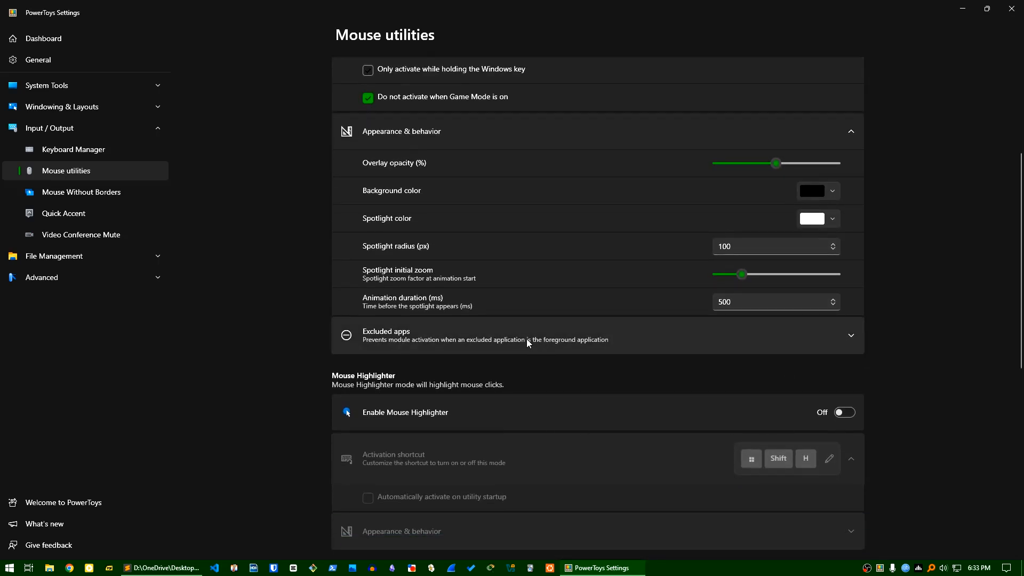
pyautogui.scroll(3, 515, 338)
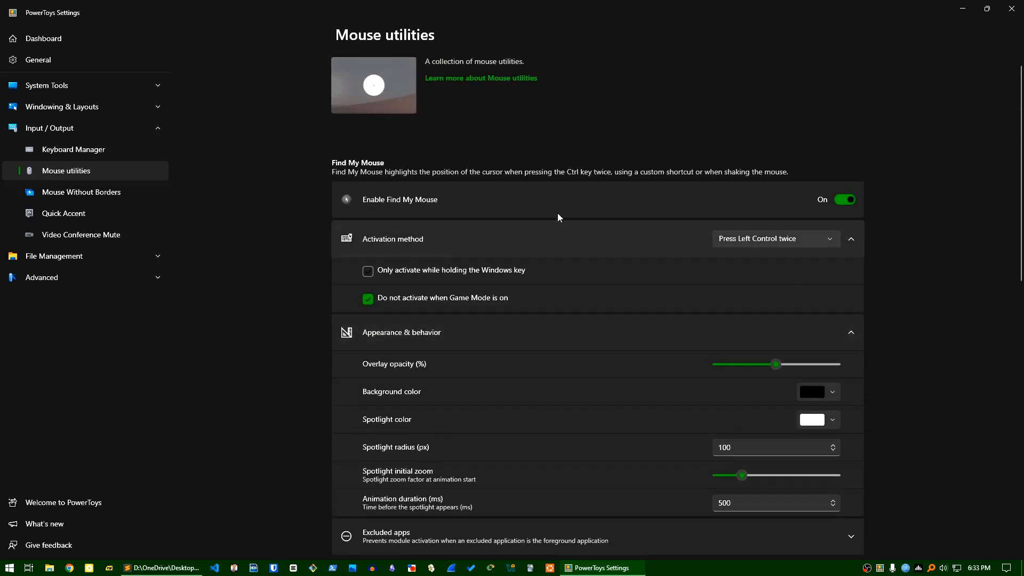
pyautogui.click(851, 238)
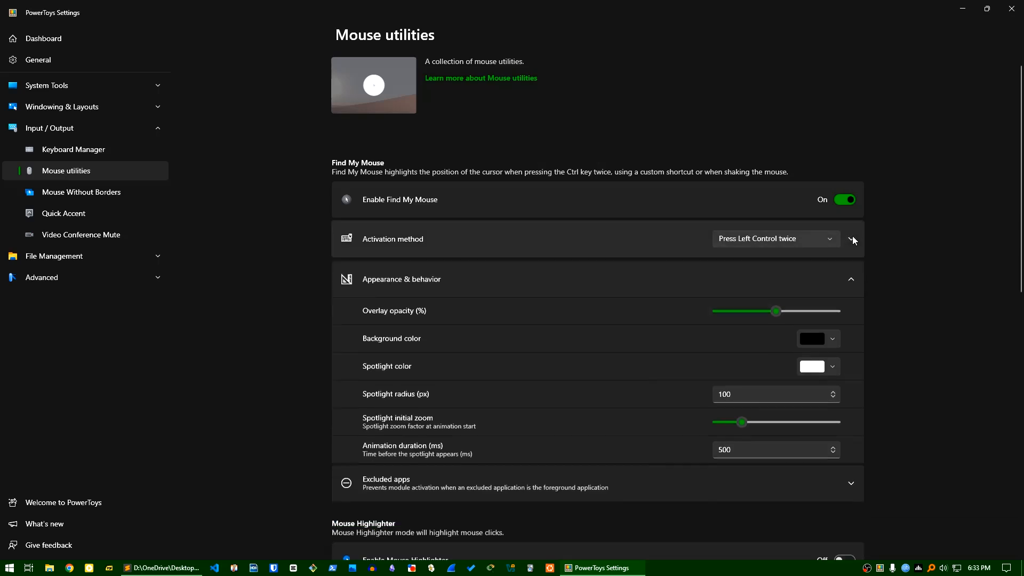
pyautogui.click(836, 200)
# Step: Turn on Mouse Highlighter and test its highlight on blank areas of the settings window
pyautogui.scroll(-2, 696, 289)
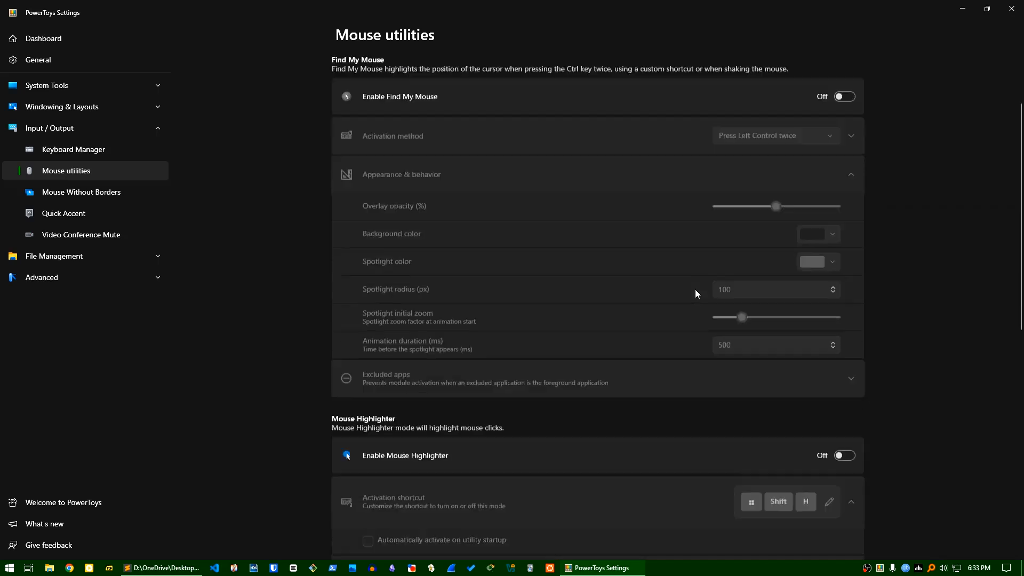
pyautogui.scroll(-5, 695, 289)
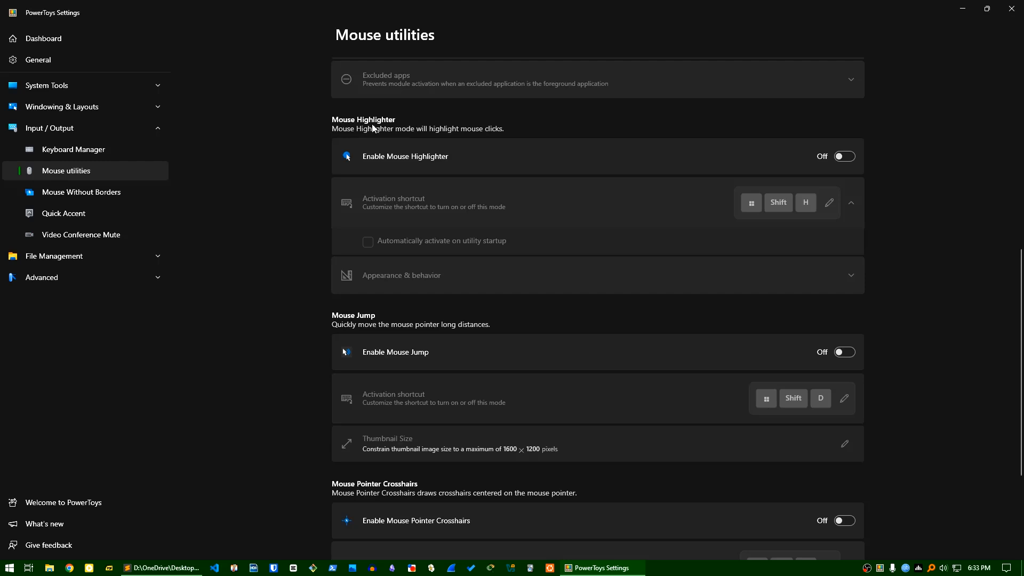
pyautogui.click(846, 157)
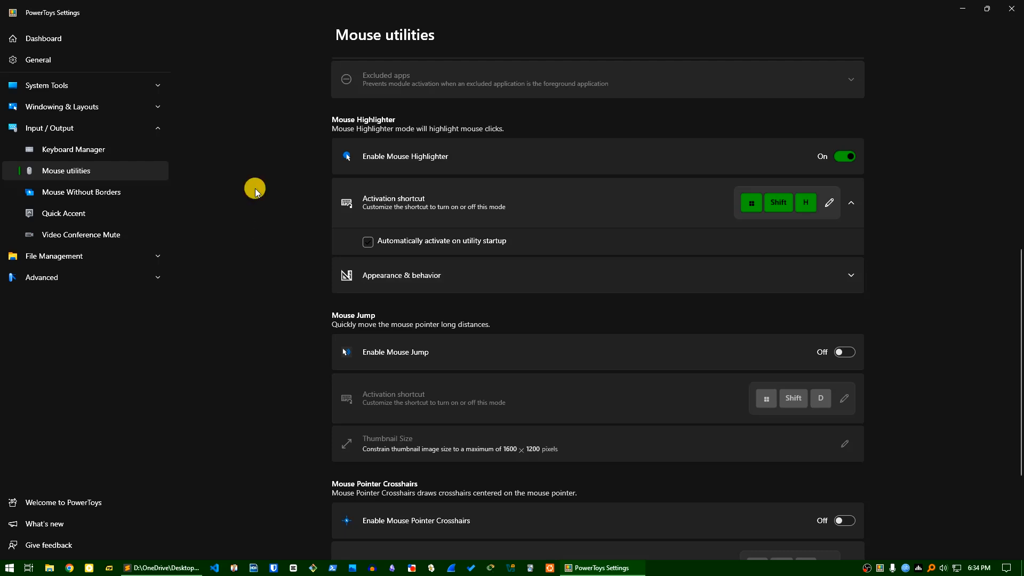
pyautogui.click(258, 126)
pyautogui.click(244, 295)
pyautogui.click(905, 281)
# Step: Check Mouse Highlighter's appearance and behavior settings, collapse them, and turn Mouse Highlighter off
pyautogui.click(812, 277)
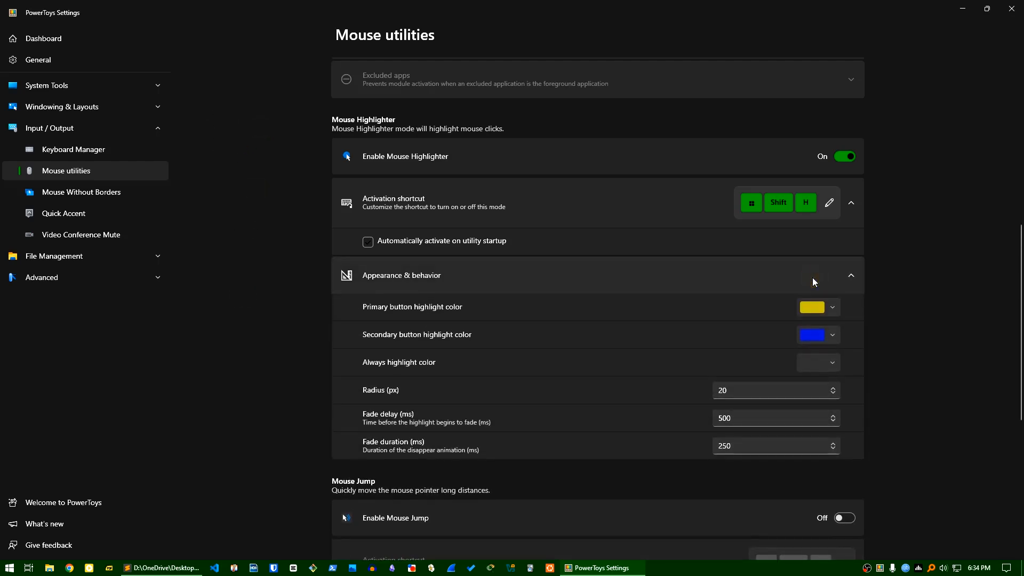
pyautogui.click(812, 277)
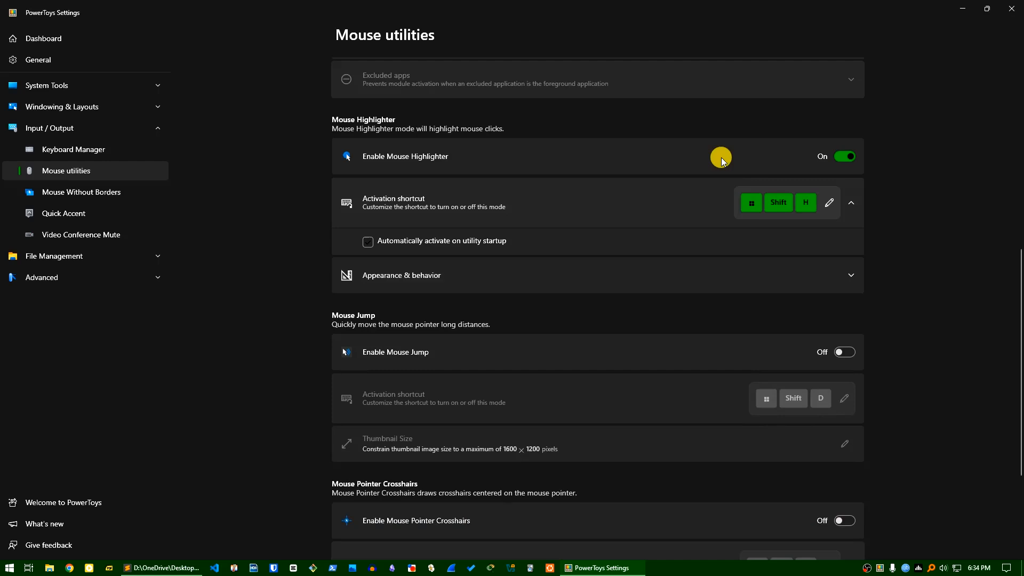
pyautogui.click(841, 157)
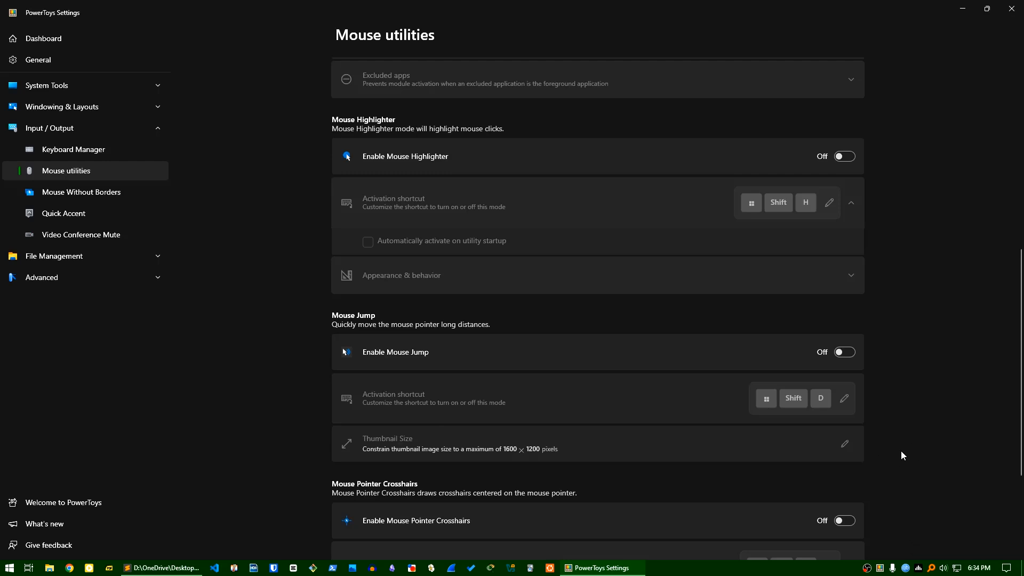
# Step: Turn Mouse Highlighter back on and test its highlight on blank areas and on the Advanced category, leaving that category collapsed
pyautogui.click(848, 162)
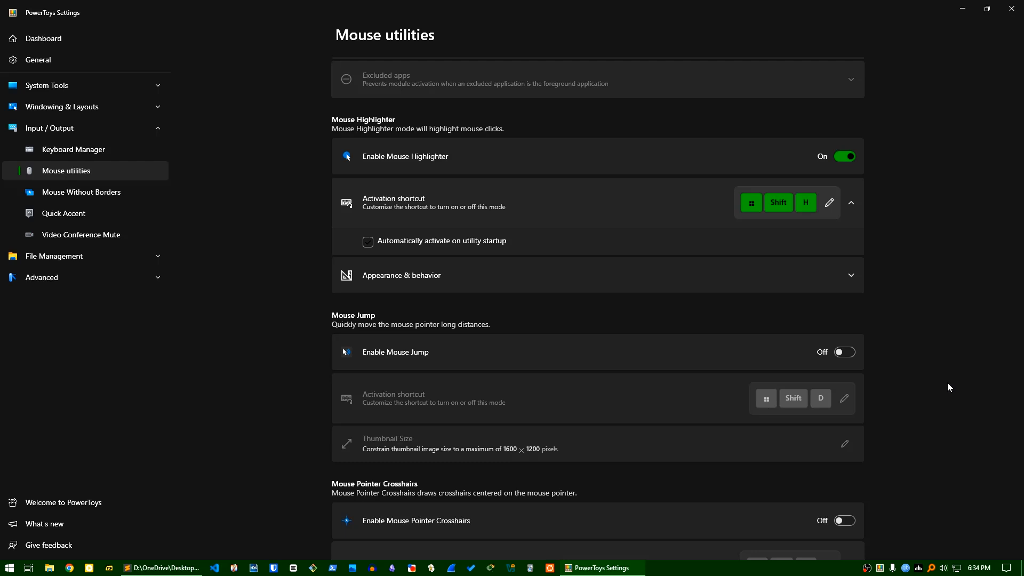
pyautogui.click(947, 383)
pyautogui.click(957, 251)
pyautogui.click(968, 130)
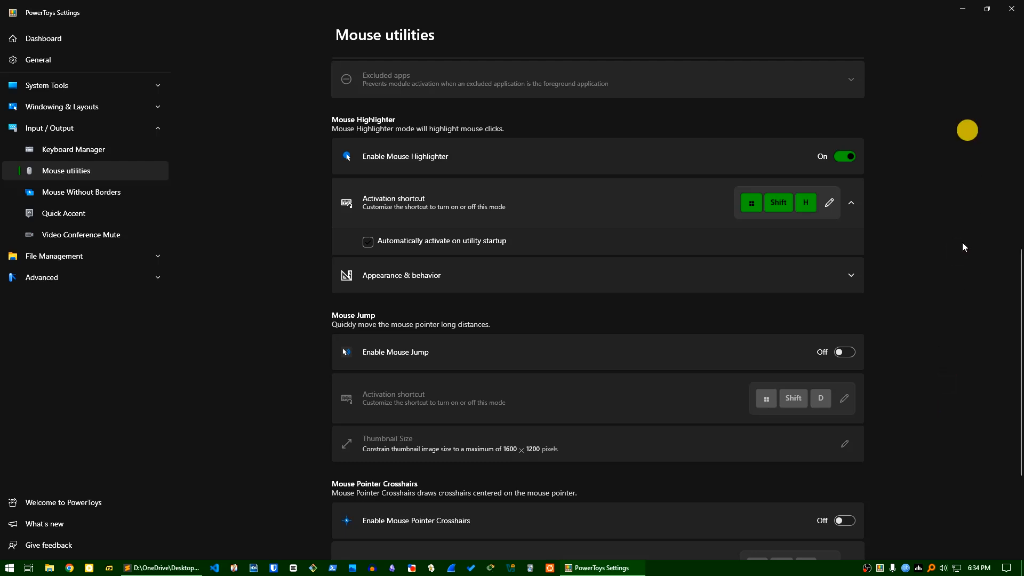
pyautogui.click(962, 243)
pyautogui.click(952, 346)
pyautogui.click(951, 440)
pyautogui.click(80, 281)
pyautogui.click(81, 280)
pyautogui.click(87, 277)
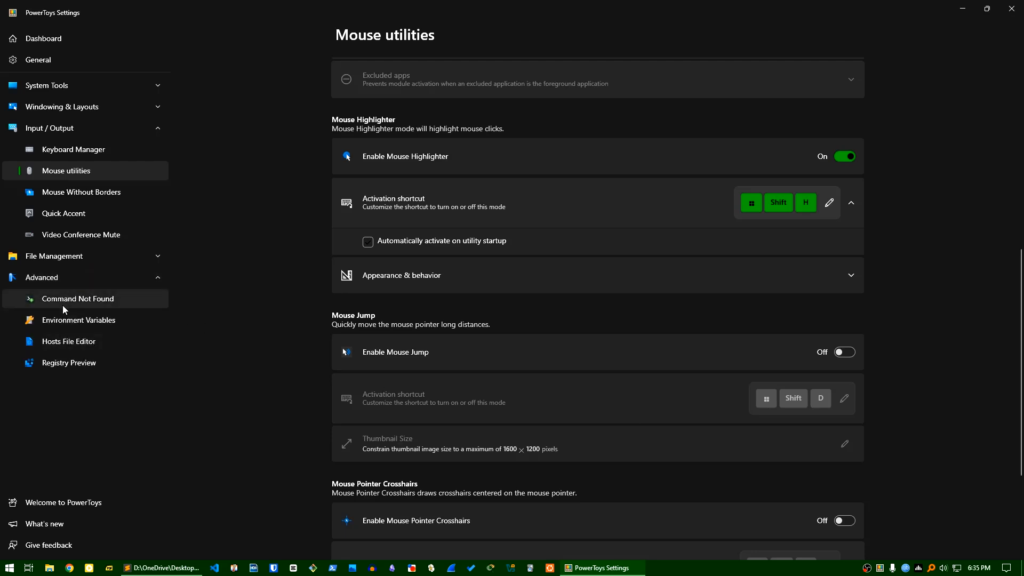
pyautogui.click(85, 279)
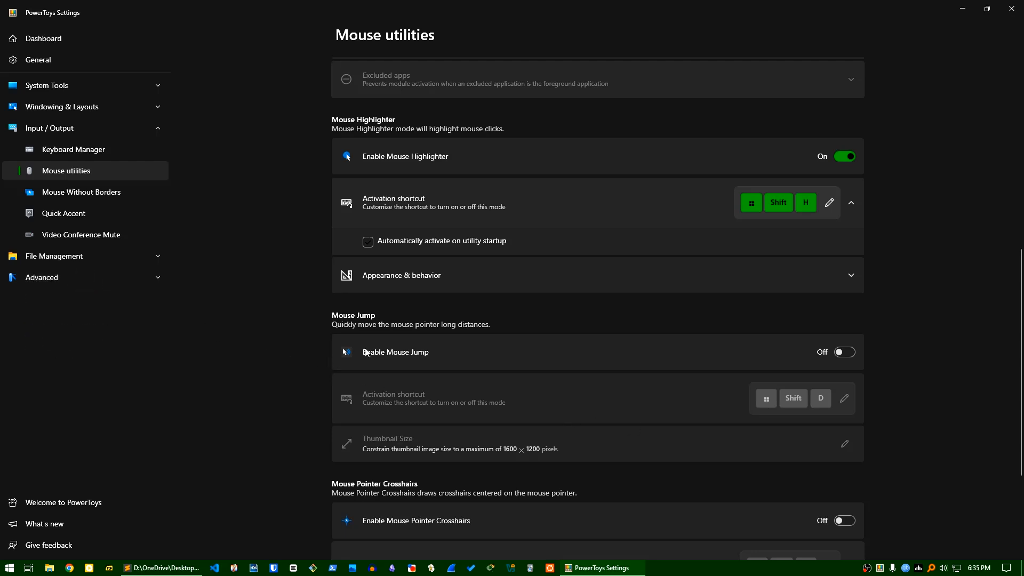
# Step: Turn on Mouse Jump and trigger it with its Win+Shift+D activation shortcut
pyautogui.click(845, 352)
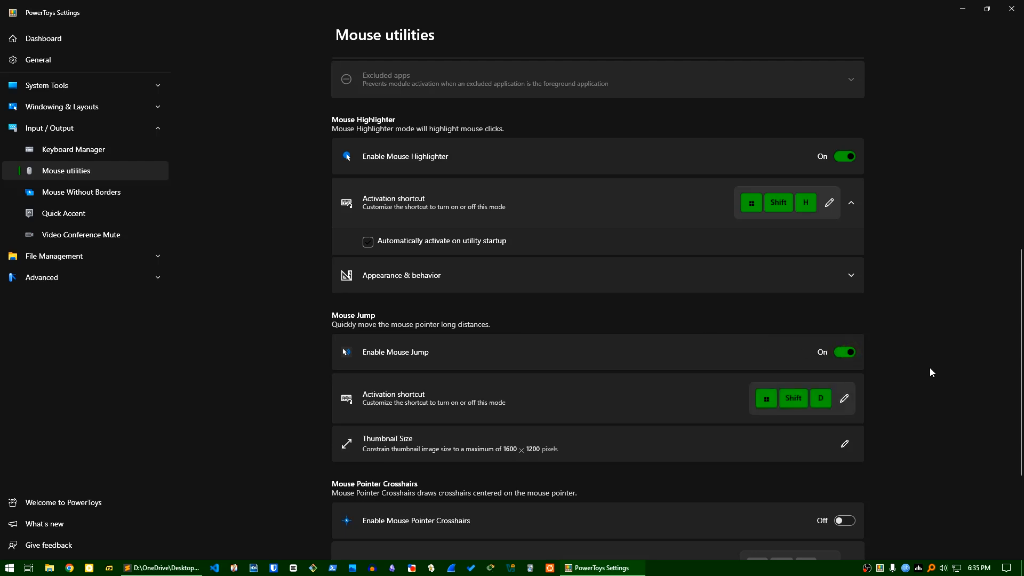
pyautogui.scroll(-3, 930, 368)
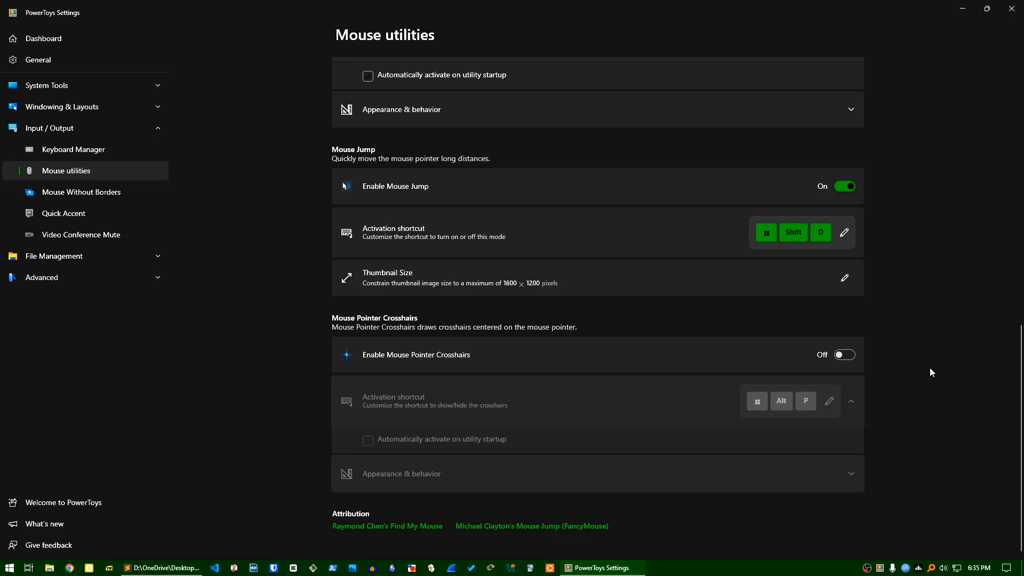
pyautogui.press('super+shift+d')
# Step: Set the Mouse Jump thumbnail size to a maximum width of 800 px and a maximum height of 600 px
pyautogui.click(843, 279)
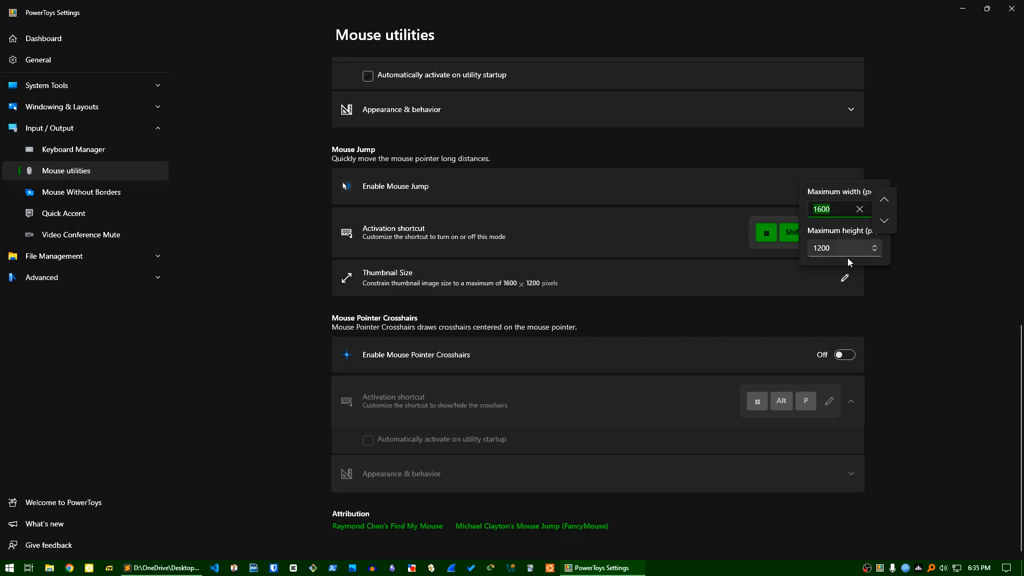
pyautogui.write('800')
pyautogui.click(837, 250)
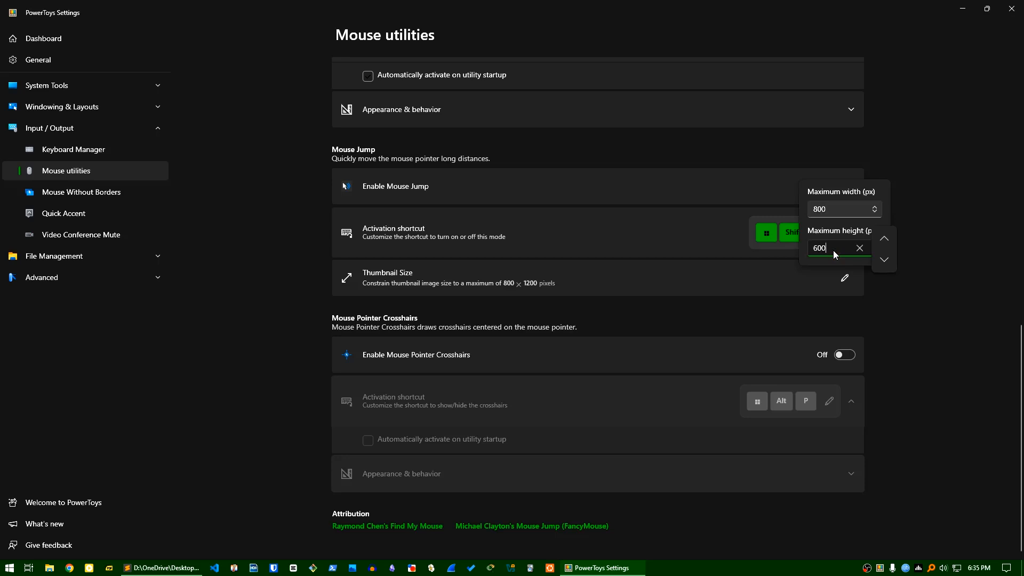
pyautogui.press('Return')
pyautogui.click(924, 340)
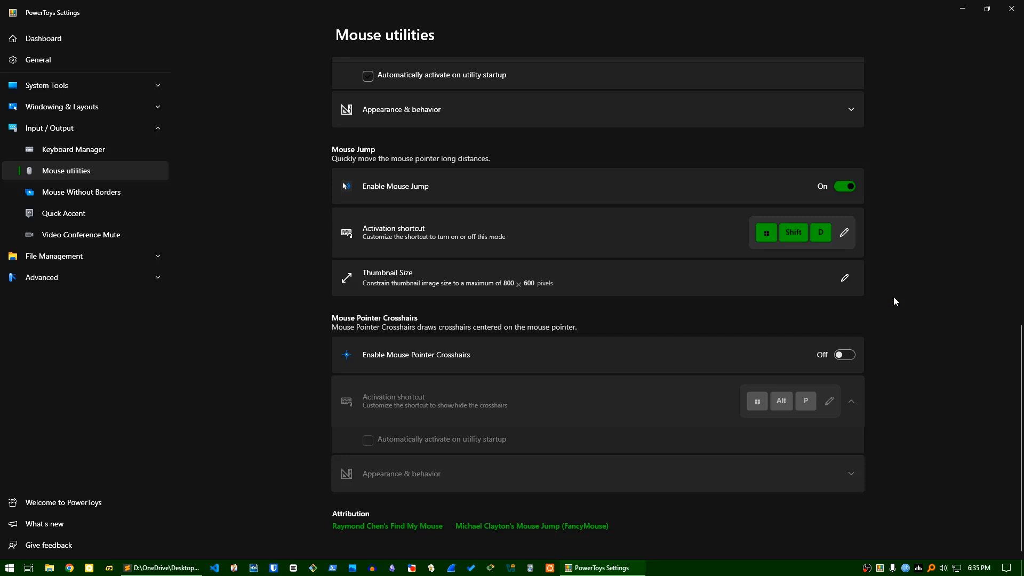
# Step: Use the Mouse Jump thumbnail to move the pointer to the Advanced category, then turn Mouse Jump off
pyautogui.press('super+shift+d')
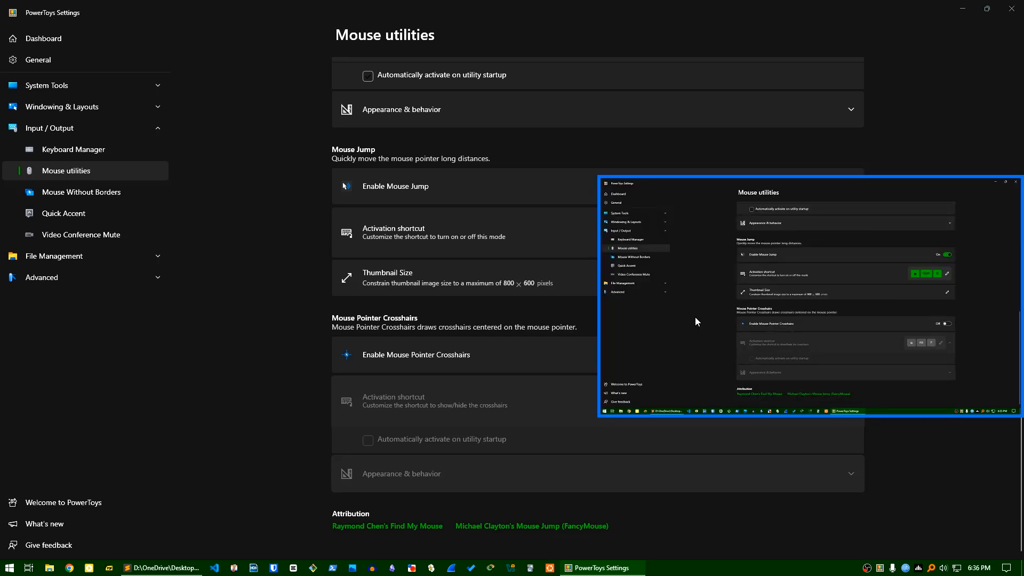
pyautogui.click(626, 293)
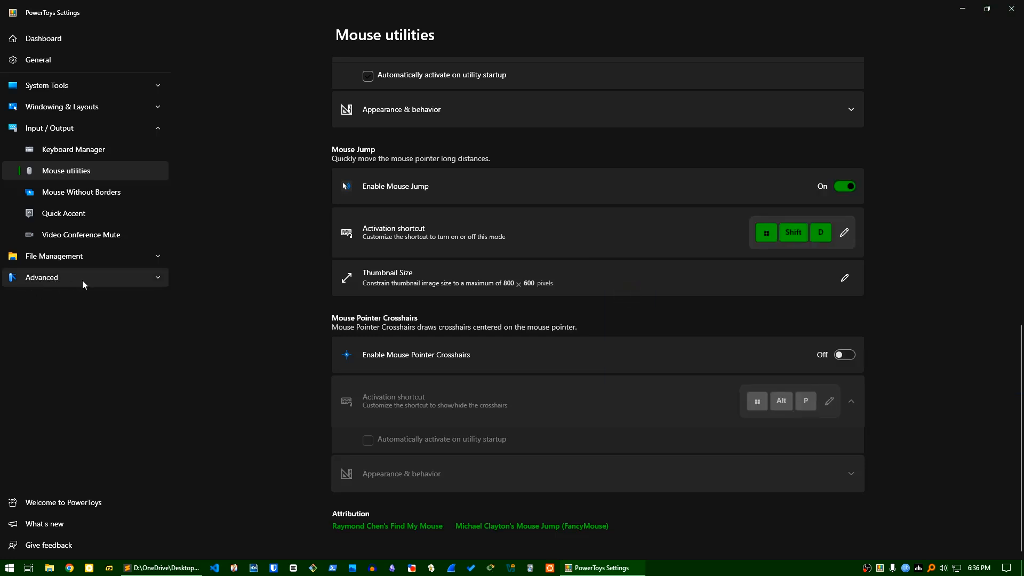
pyautogui.click(837, 188)
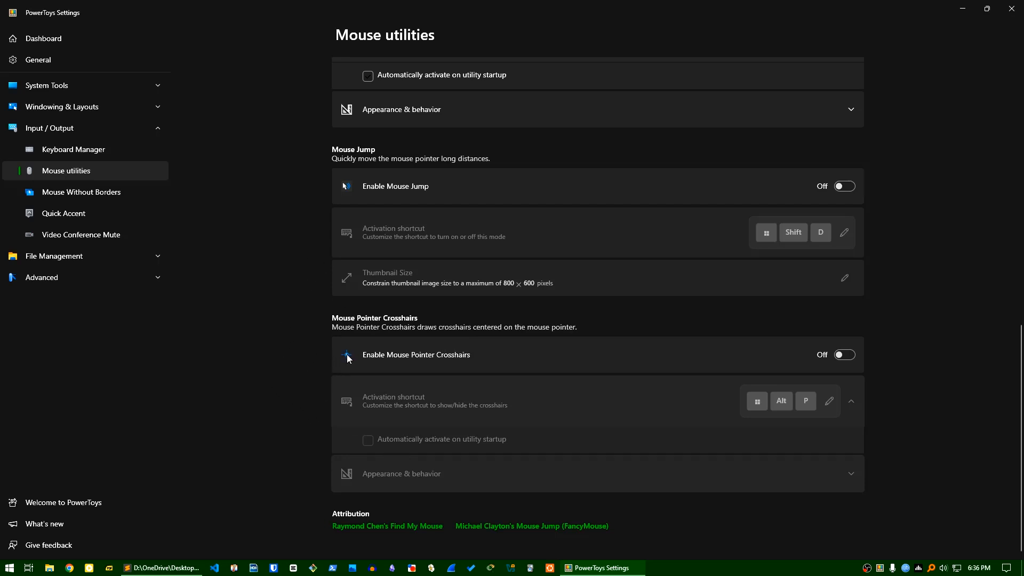
# Step: Turn on Mouse Pointer Crosshairs and show the crosshairs around the pointer
pyautogui.click(849, 355)
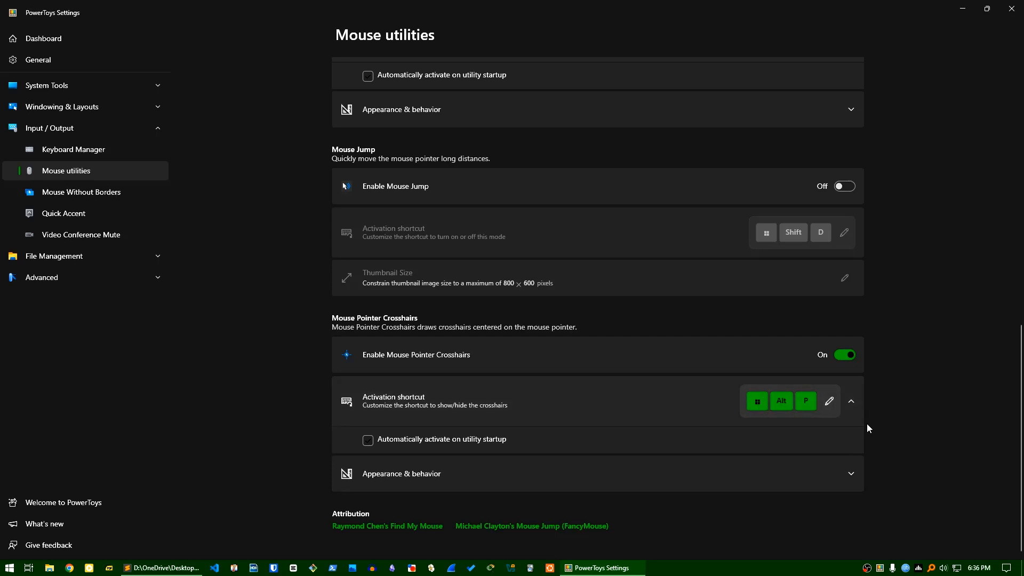
pyautogui.press('super+alt+p')
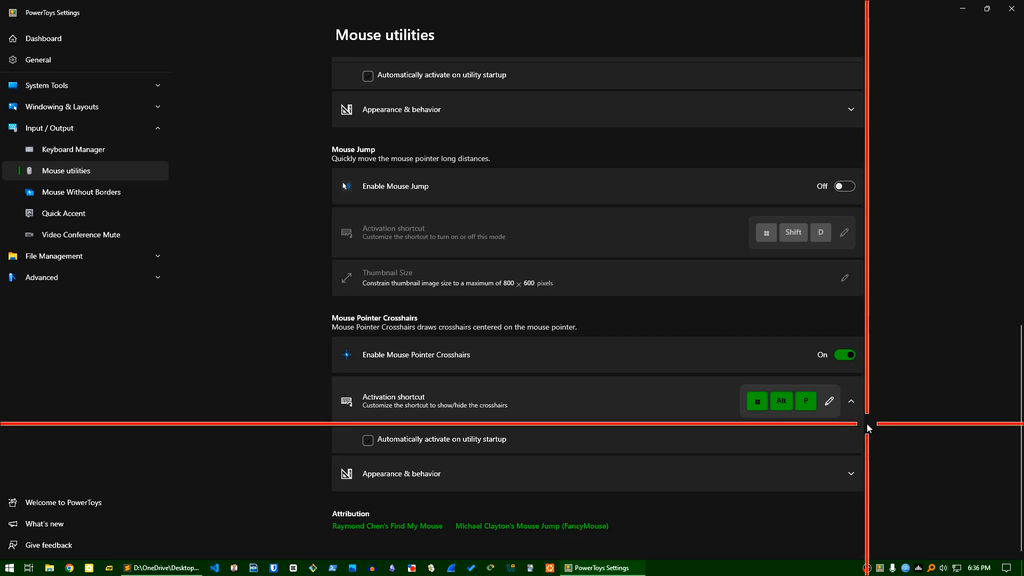